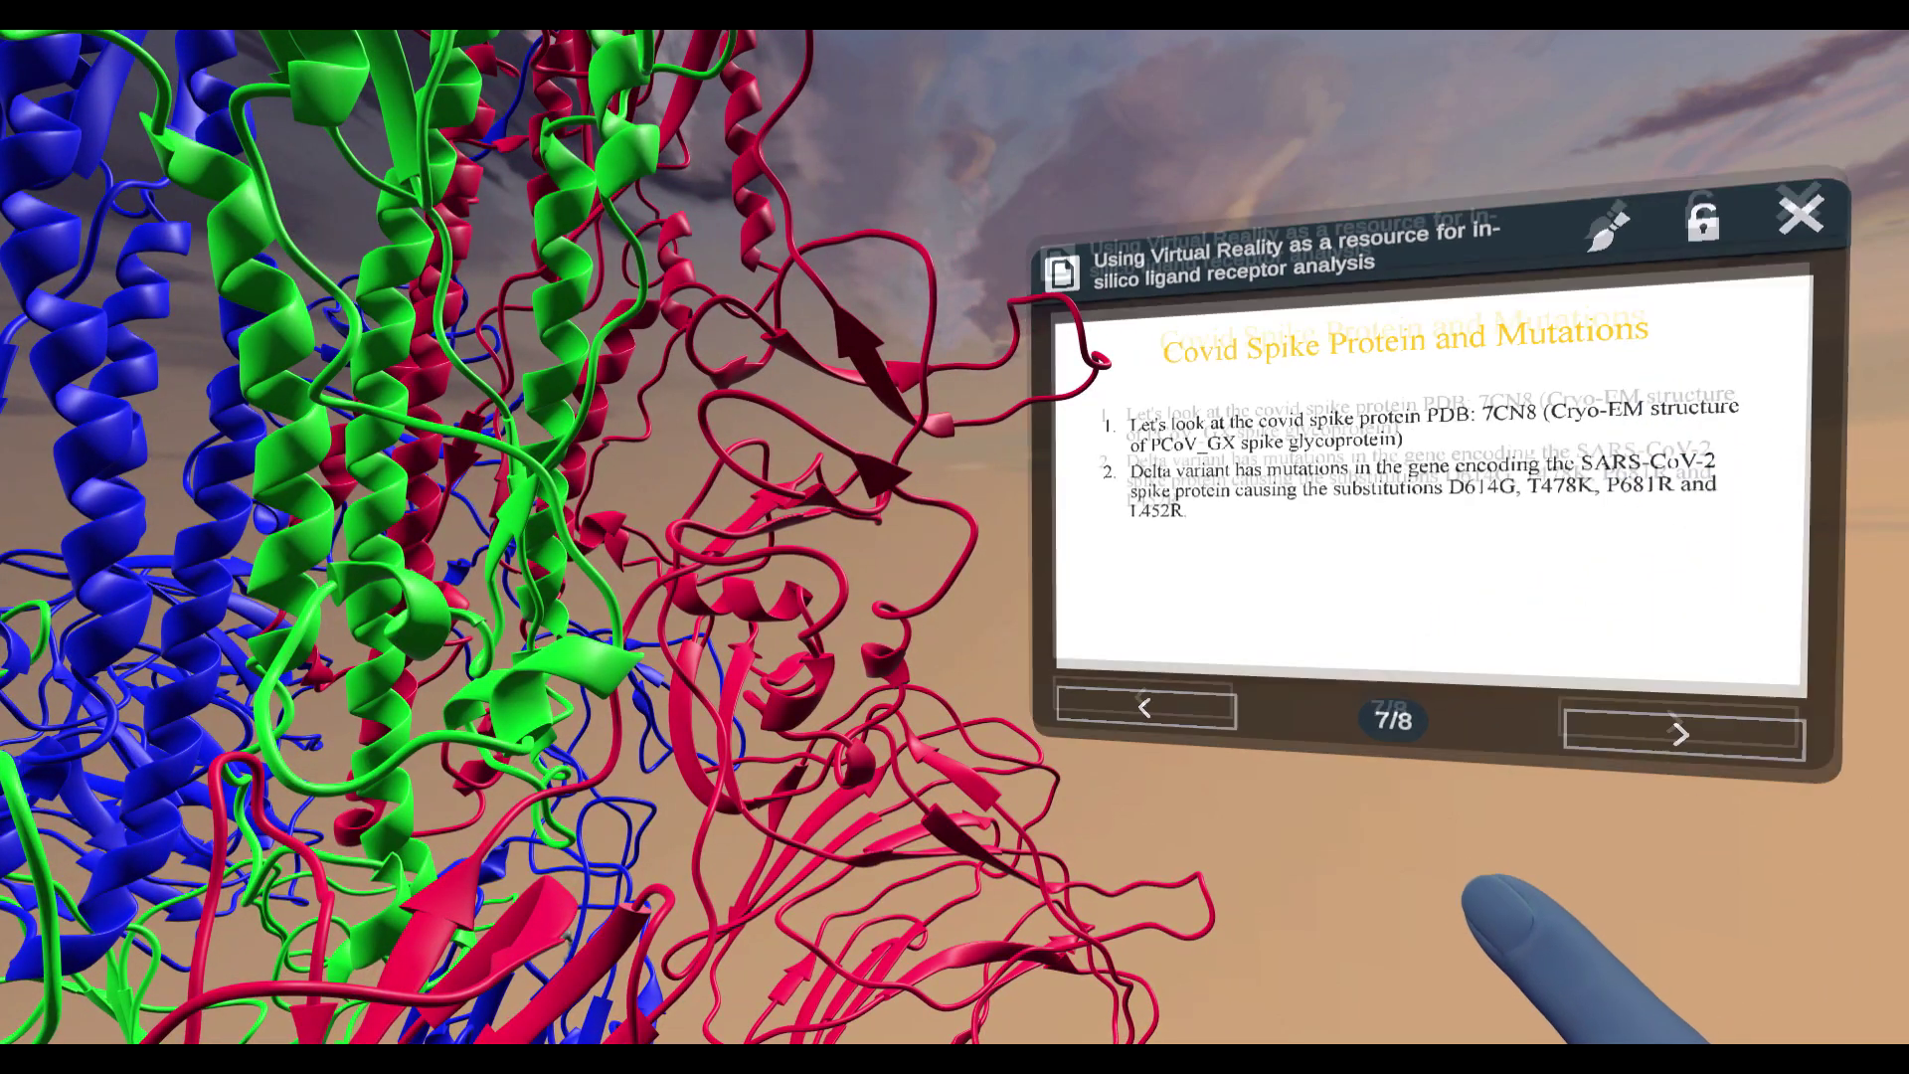
Move the mutations slide aside to reveal the 7CN8 entry list
left_click_drag(1469, 887, 1469, 895)
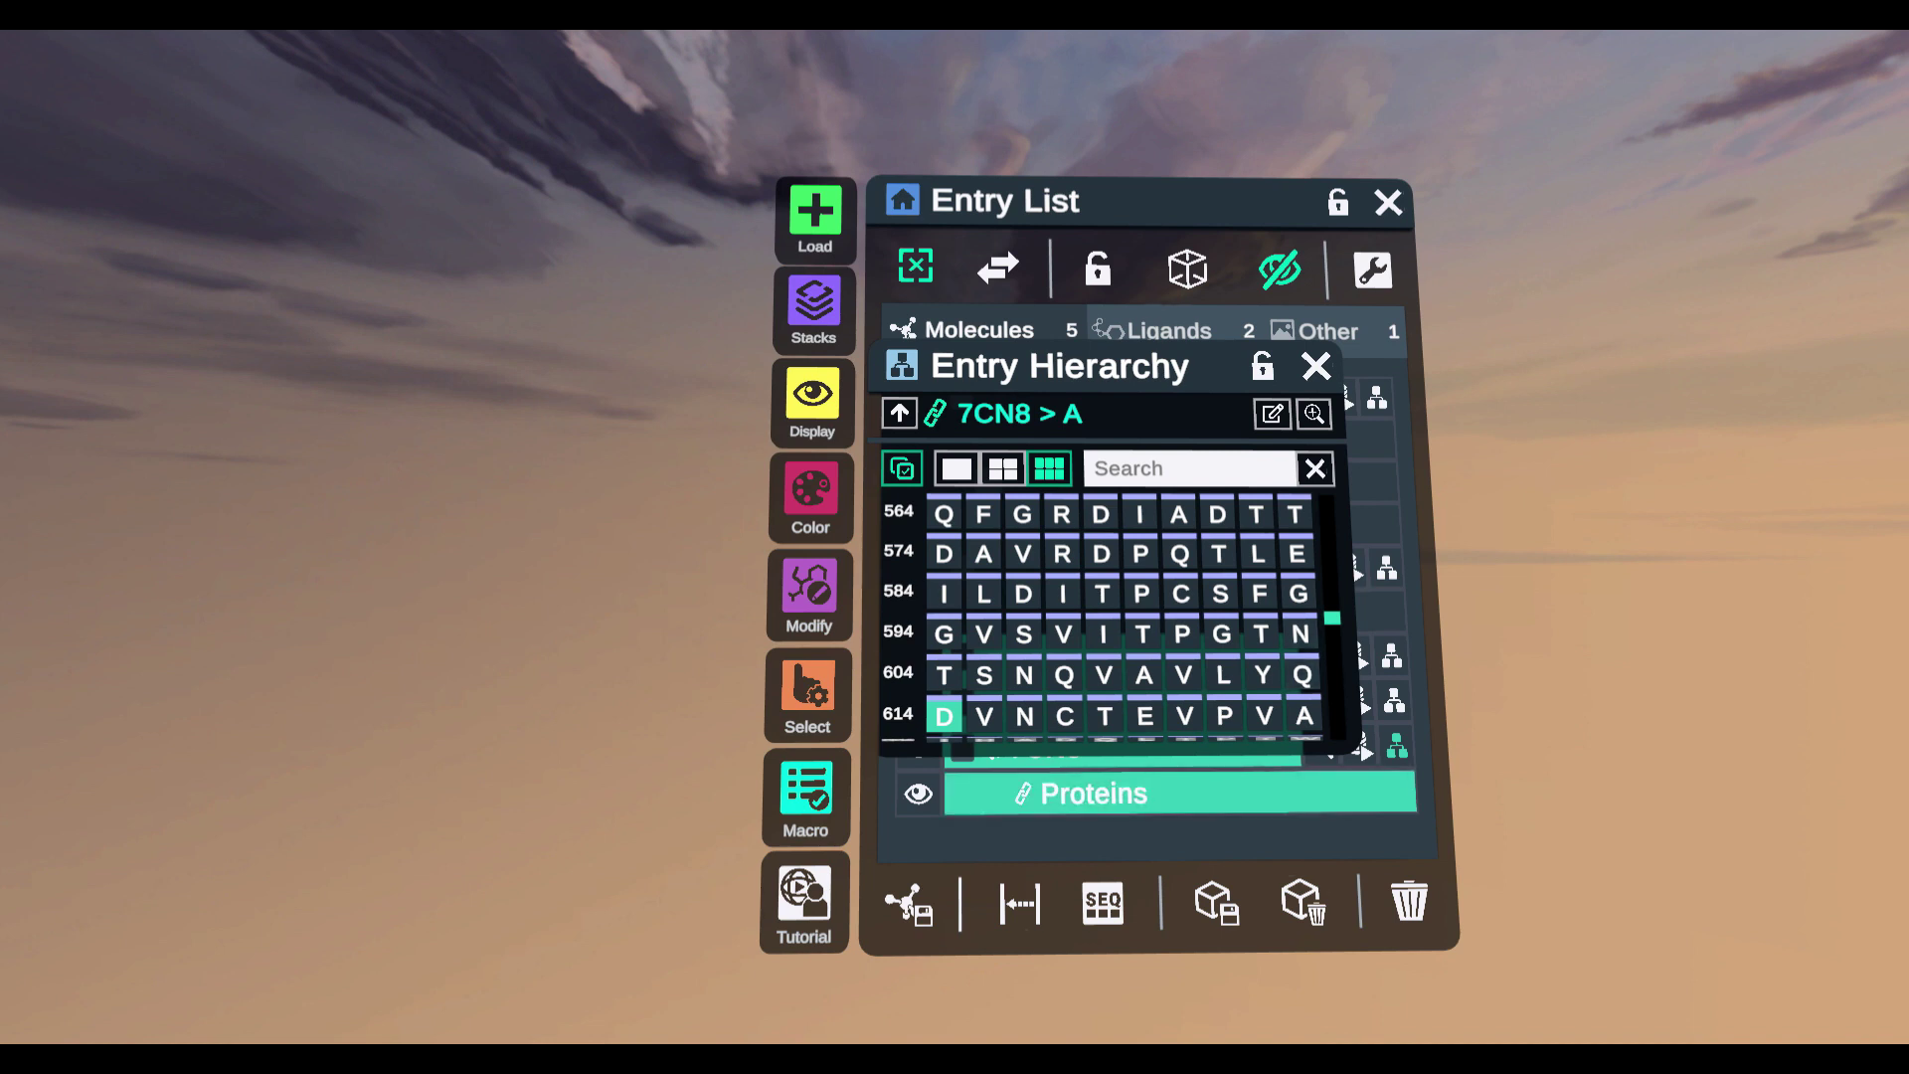
scroll(1126, 617, "down", 5)
scroll(1127, 618, "down", 4)
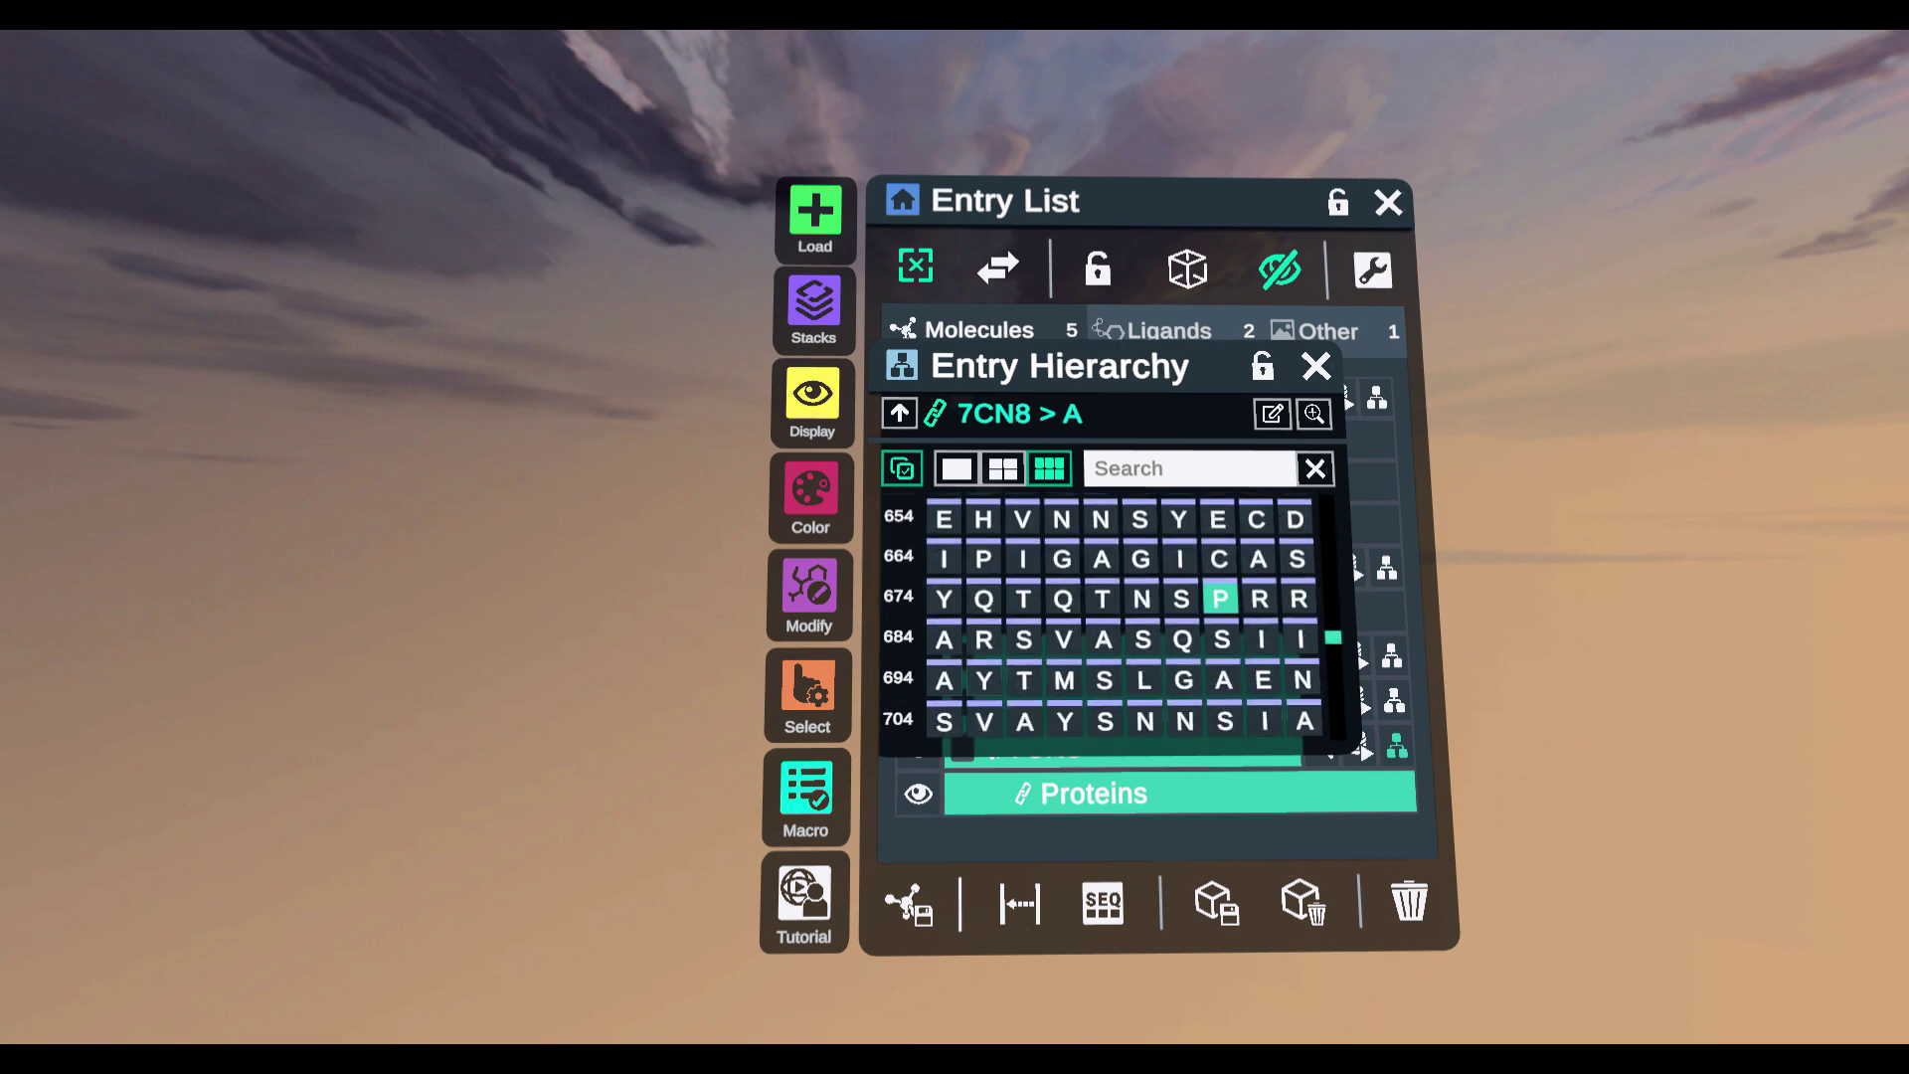
scroll(1126, 618, "up", 3)
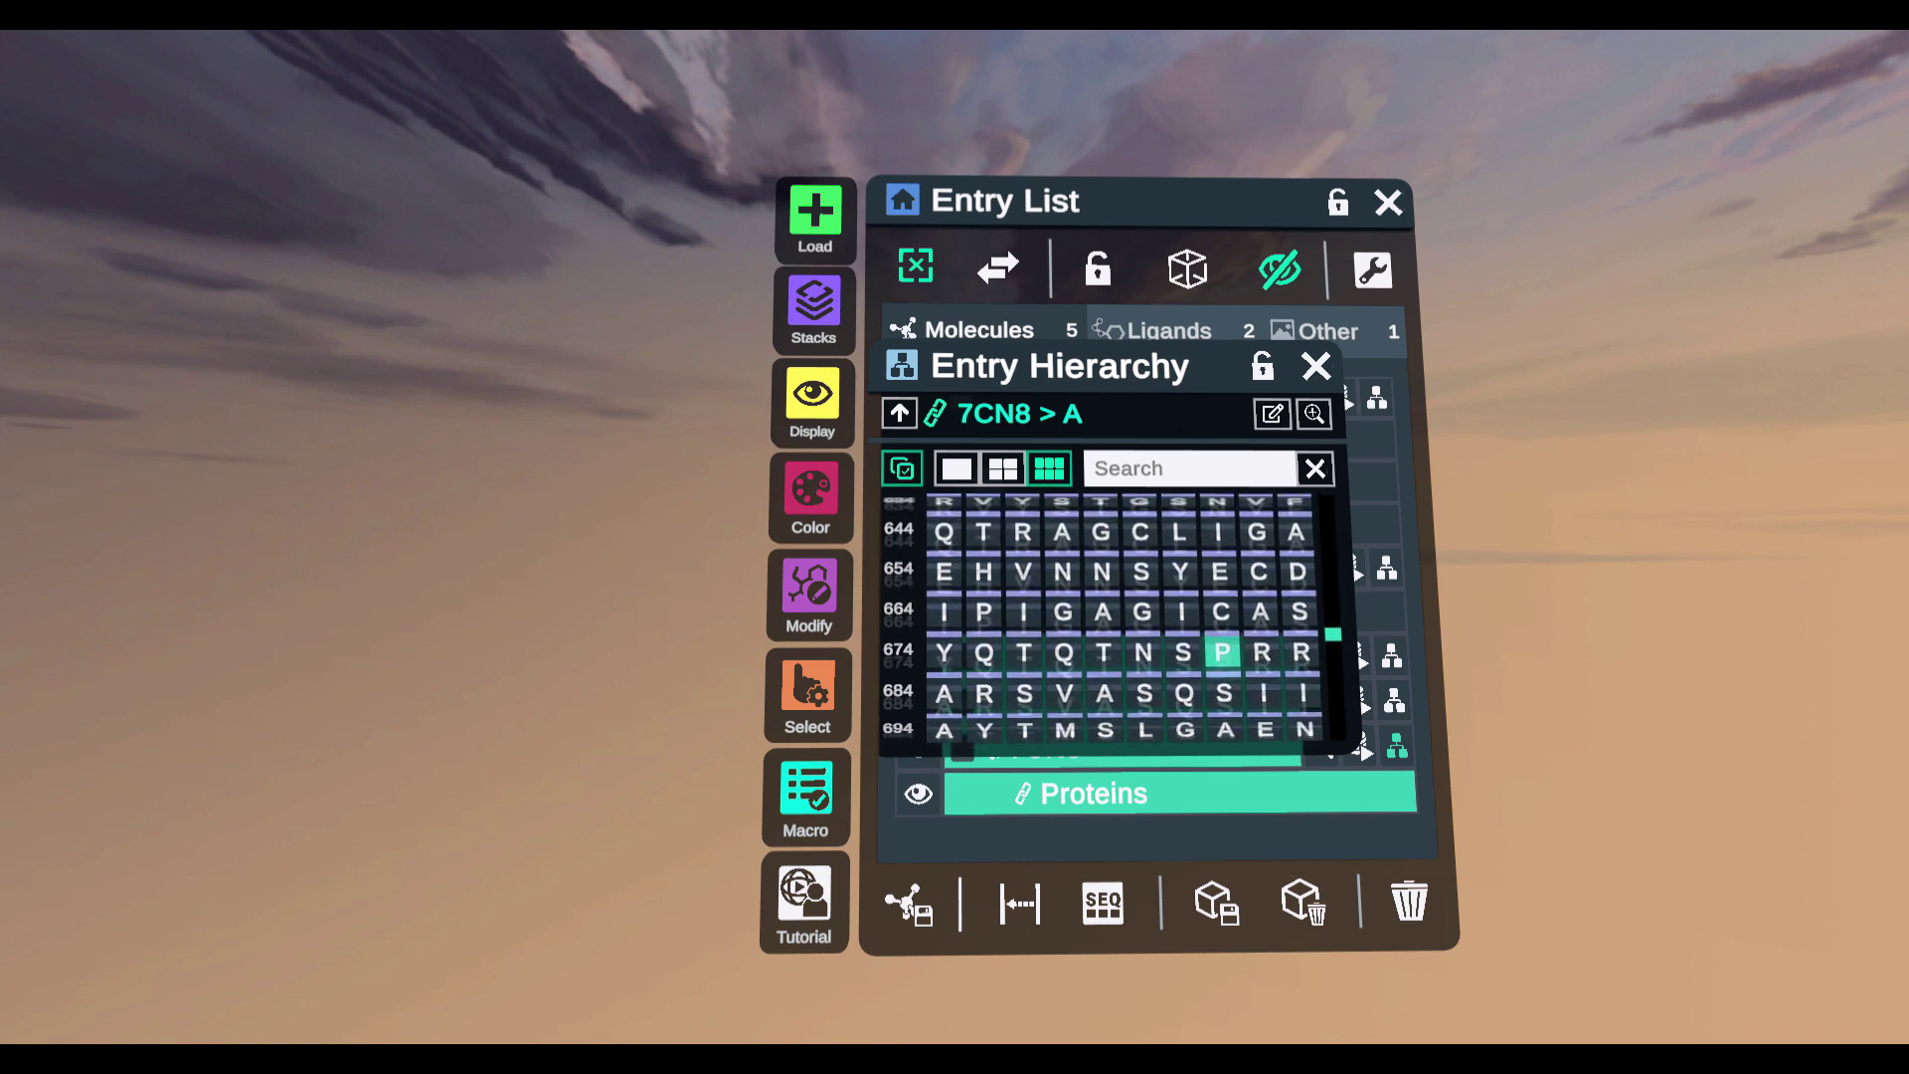
scroll(1127, 618, "up", 4)
scroll(1127, 619, "up", 4)
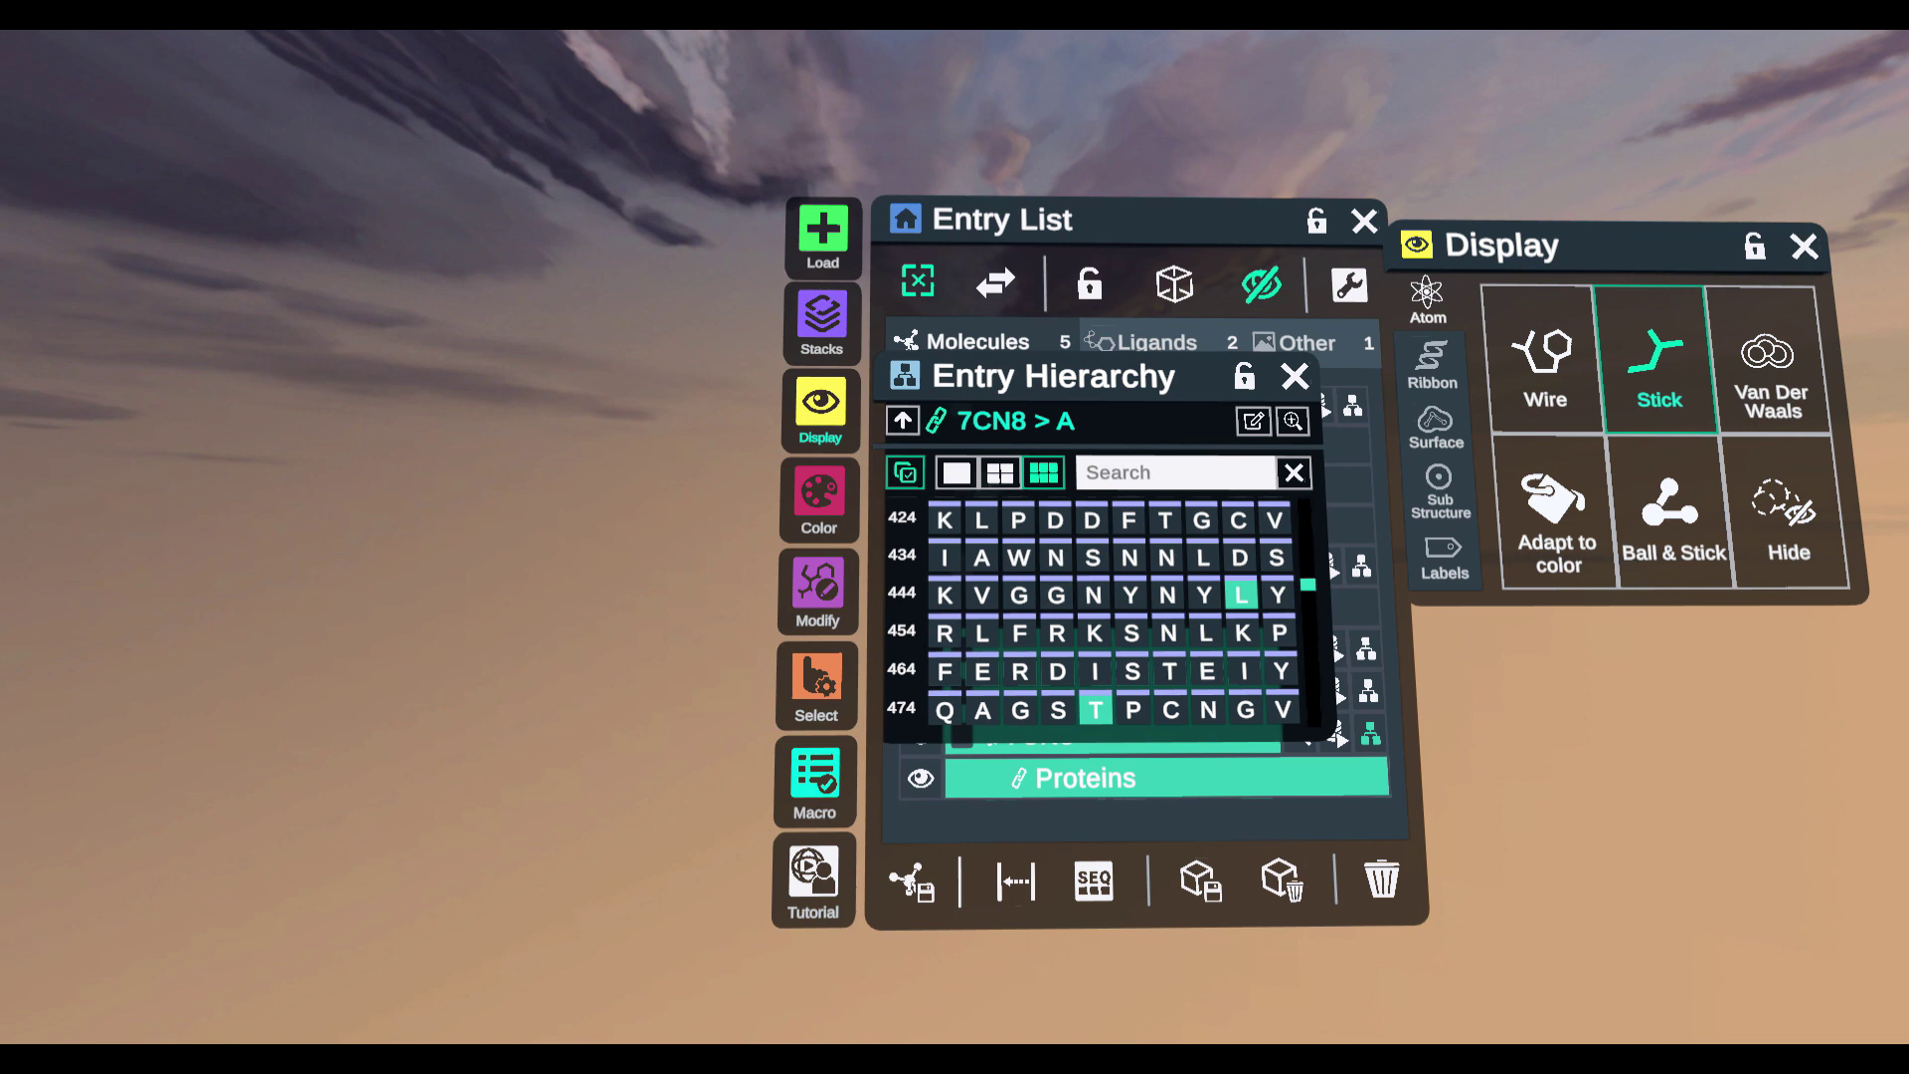
Switch to the Labels page so the stick residues get labels like THR:478 (A)
left_click(1443, 557)
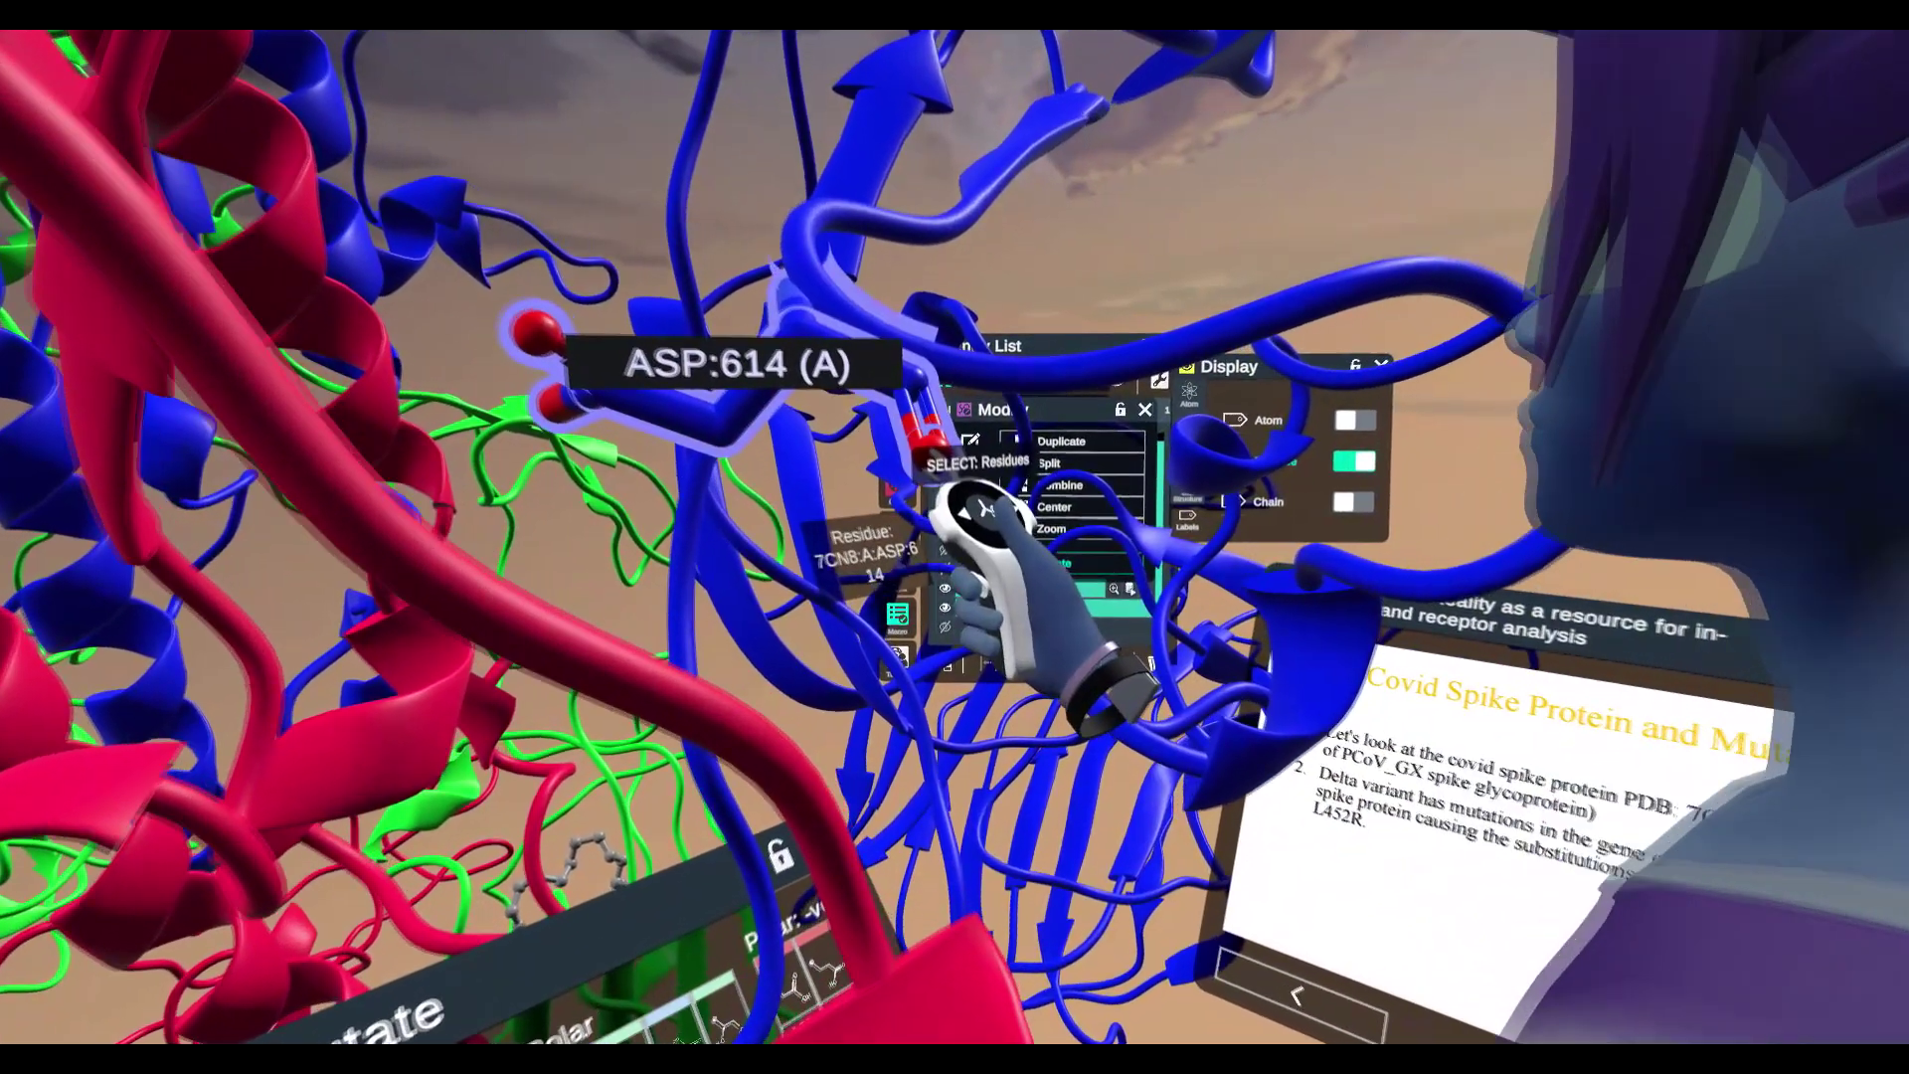
Select residue ASP:614 in chain A as the mutation target
left_click(918, 439)
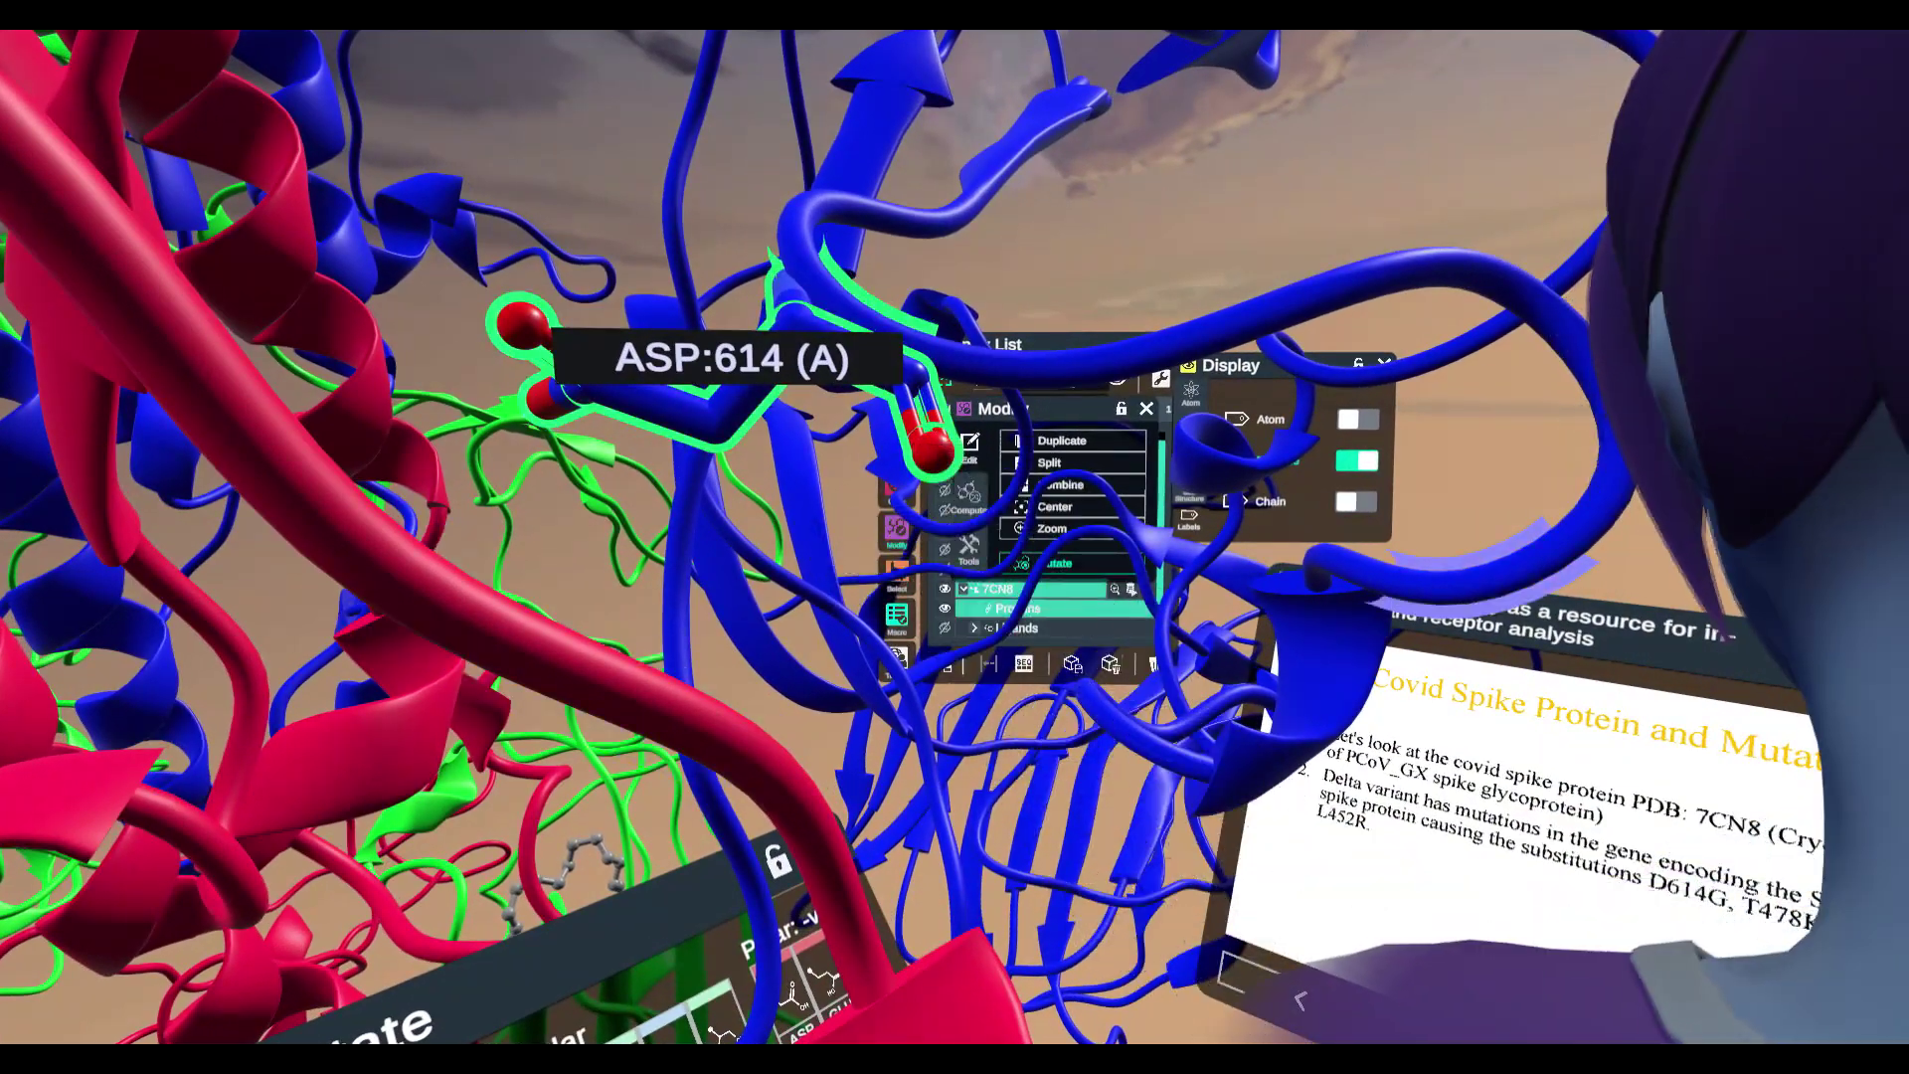